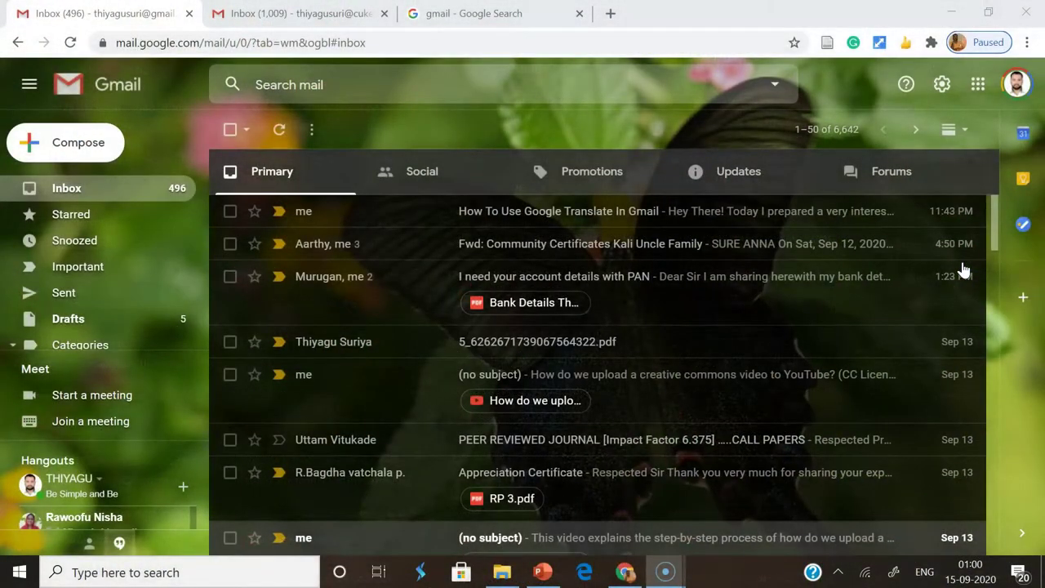
Open the 'How To Use Google Translate In Gmail' email and show its More actions list
{"action": "left_click", "coordinate": [957, 269]}
{"action": "mouse_move", "coordinate": [518, 217]}
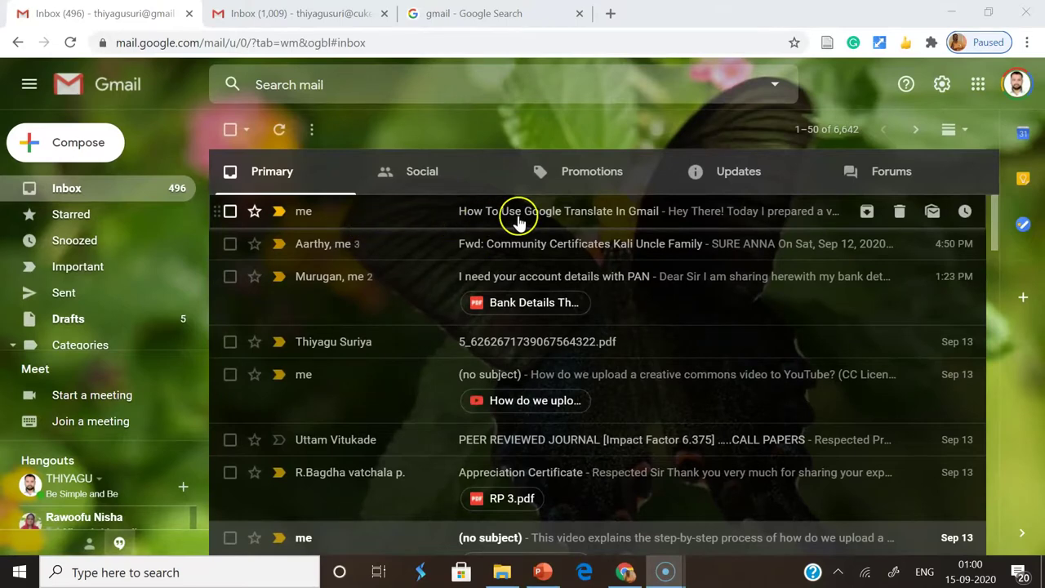
{"action": "left_click", "coordinate": [517, 220]}
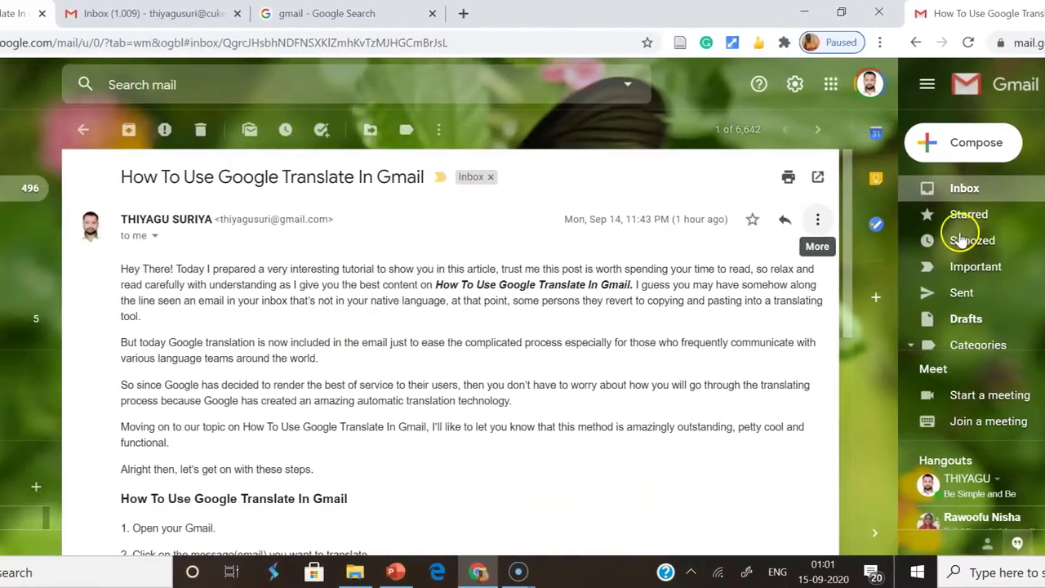
{"action": "left_click", "coordinate": [962, 233]}
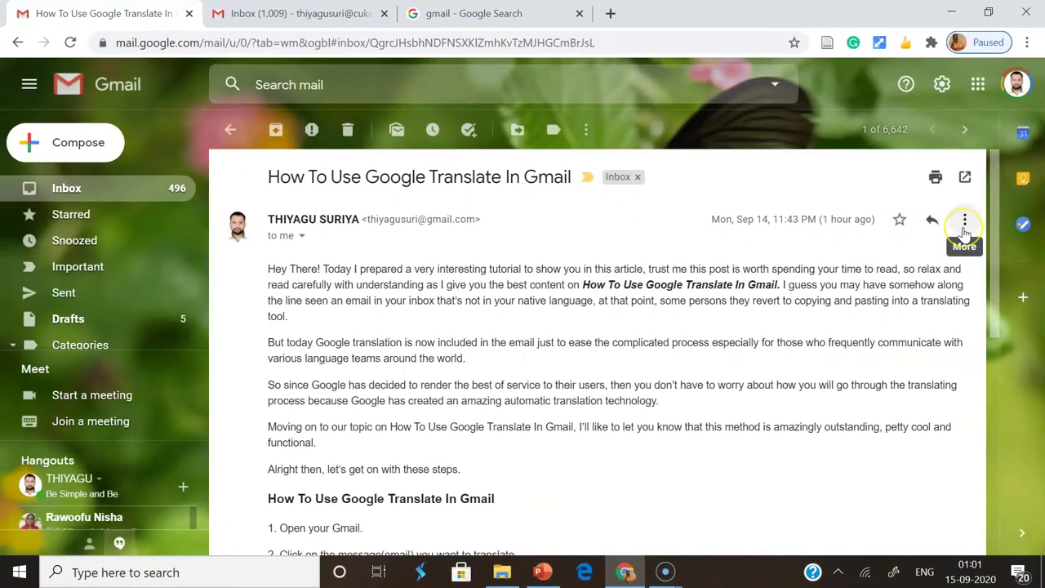
{"action": "left_click", "coordinate": [964, 232]}
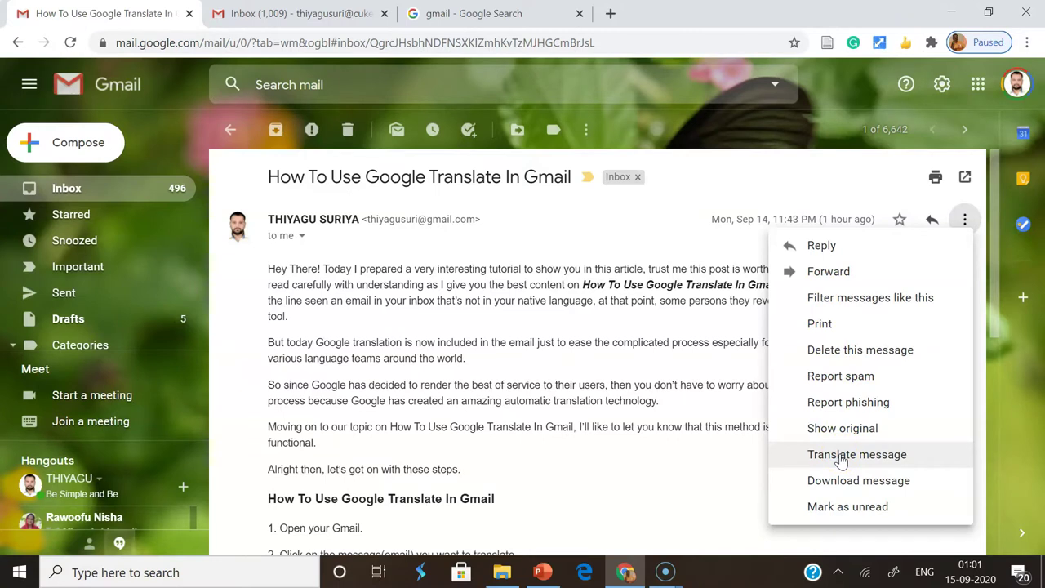
Translate the tutorial email with English as the source language and Tamil as the target
{"action": "left_click", "coordinate": [841, 457]}
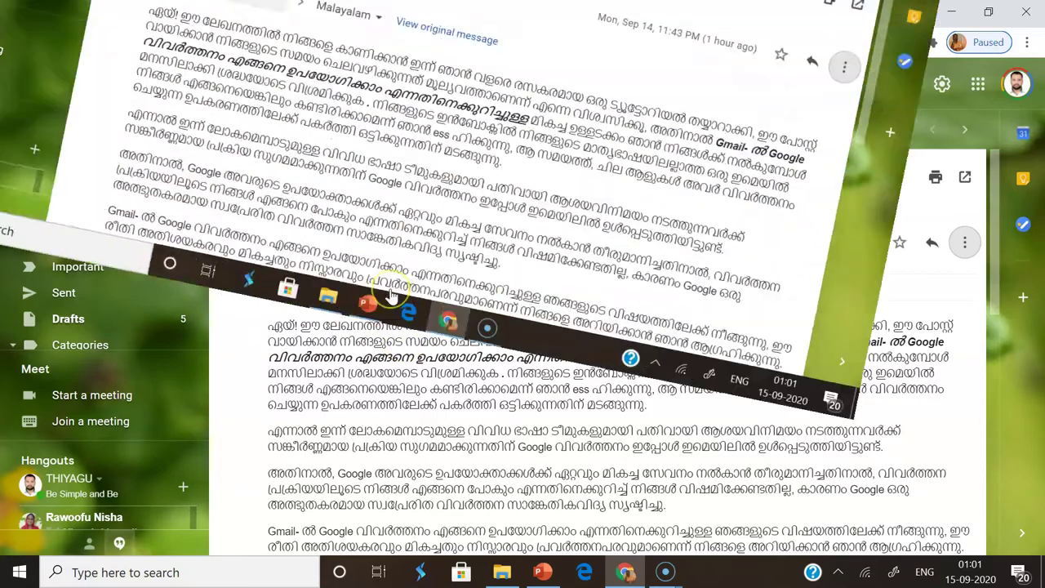
{"action": "left_click", "coordinate": [580, 266]}
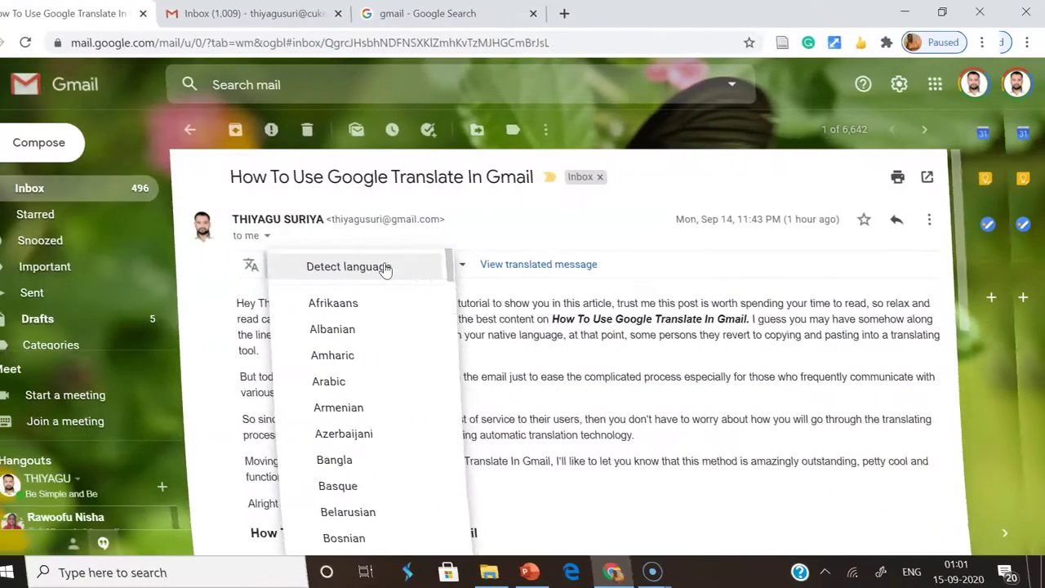
{"action": "scroll", "coordinate": [386, 270], "scroll_direction": "down", "scroll_amount": 4}
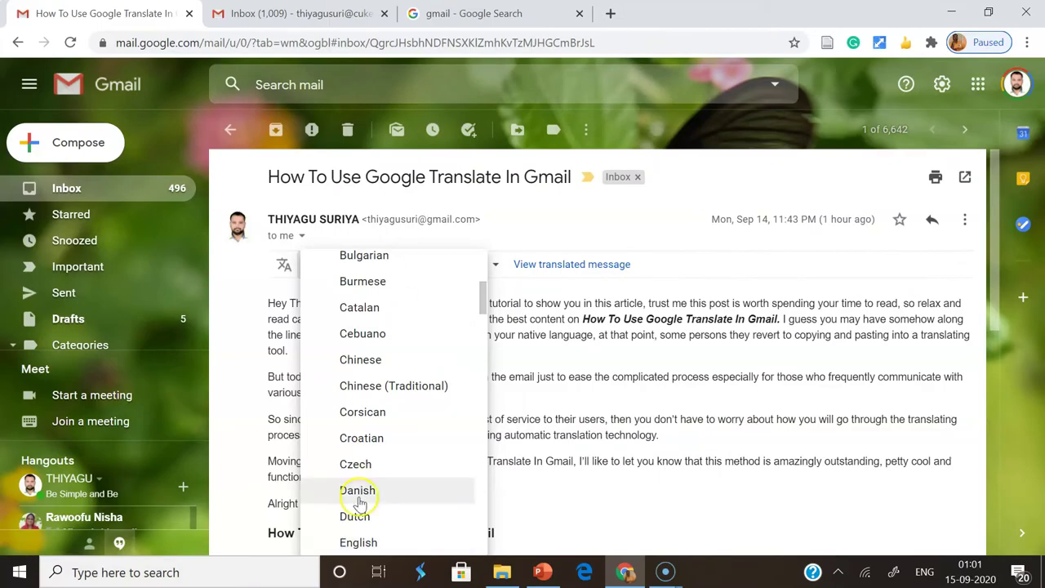
{"action": "left_click", "coordinate": [353, 542]}
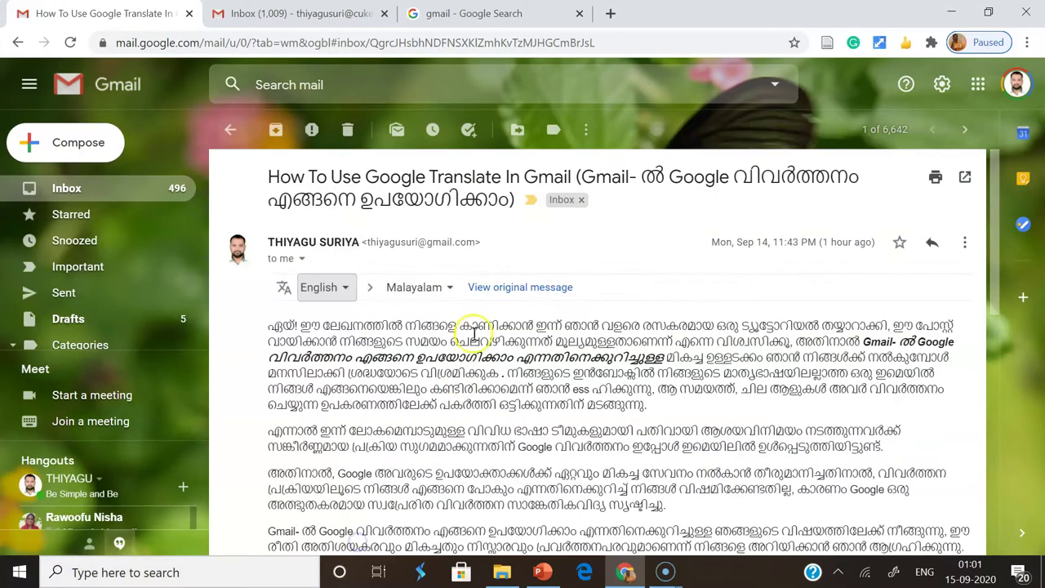
{"action": "left_click", "coordinate": [447, 294]}
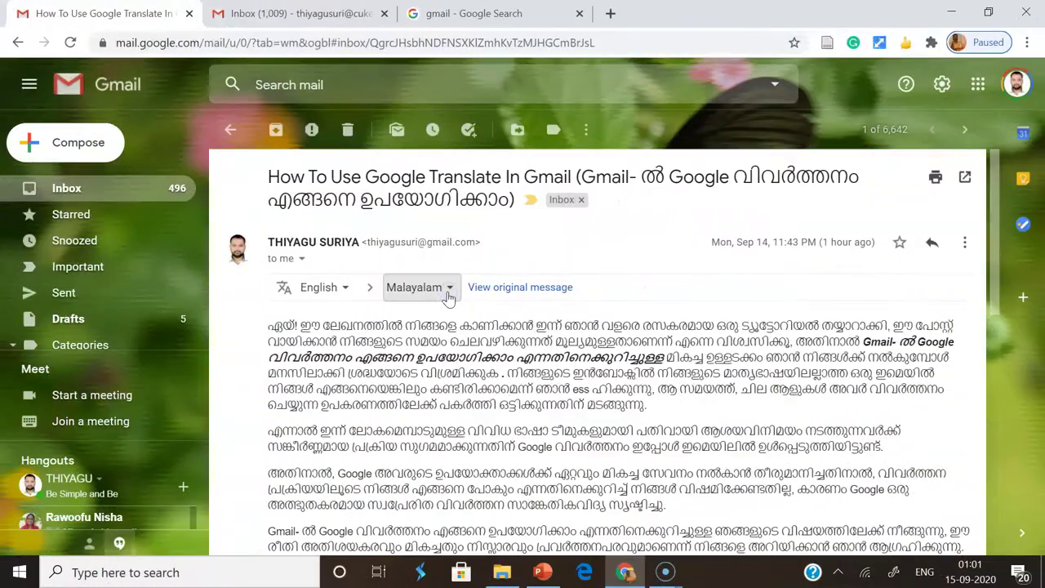
{"action": "left_click", "coordinate": [447, 295]}
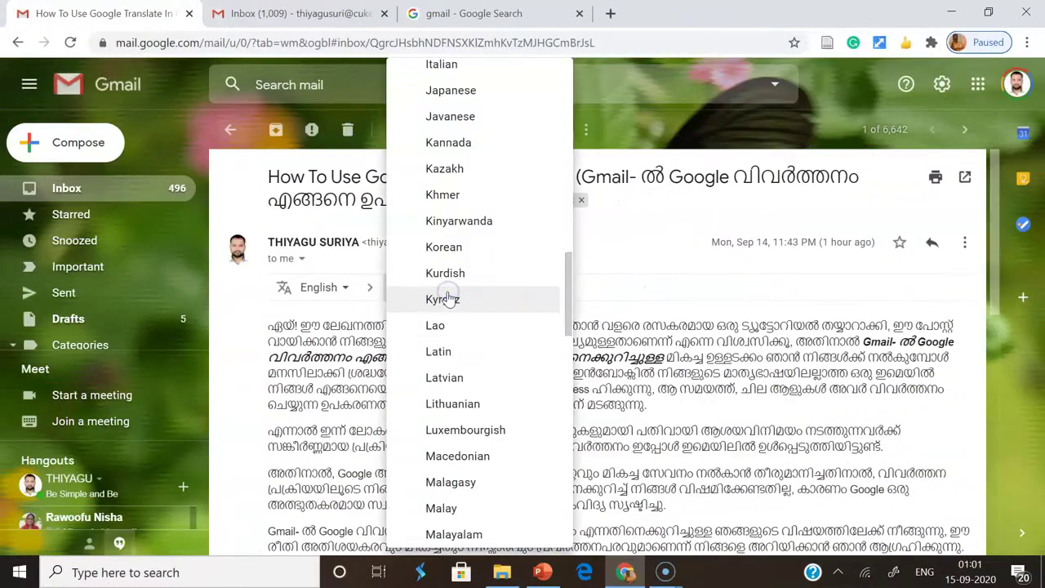
{"action": "scroll", "coordinate": [447, 299], "scroll_direction": "down", "scroll_amount": 10}
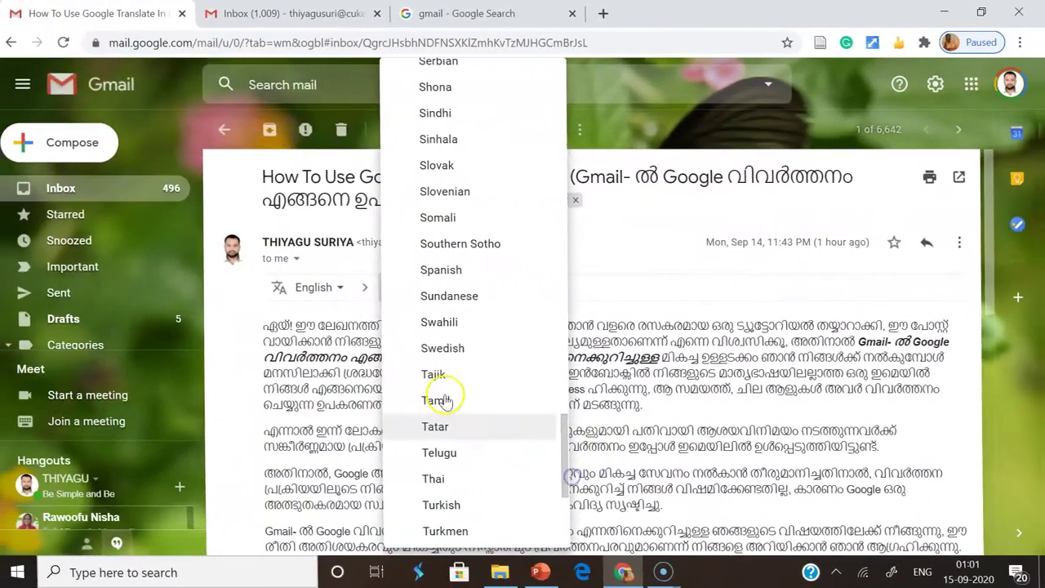
{"action": "left_click", "coordinate": [444, 393]}
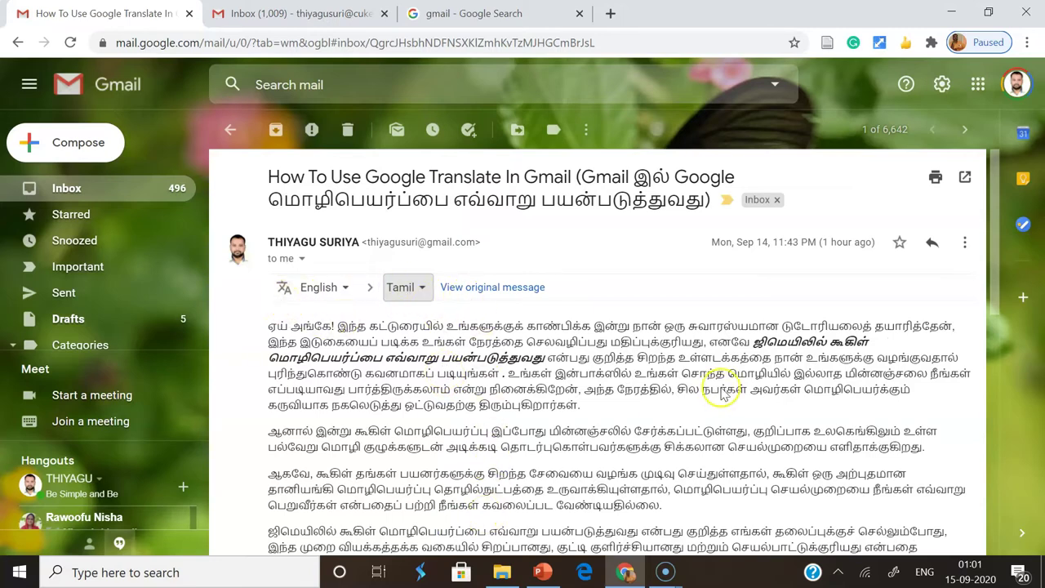
{"action": "mouse_move", "coordinate": [994, 278]}
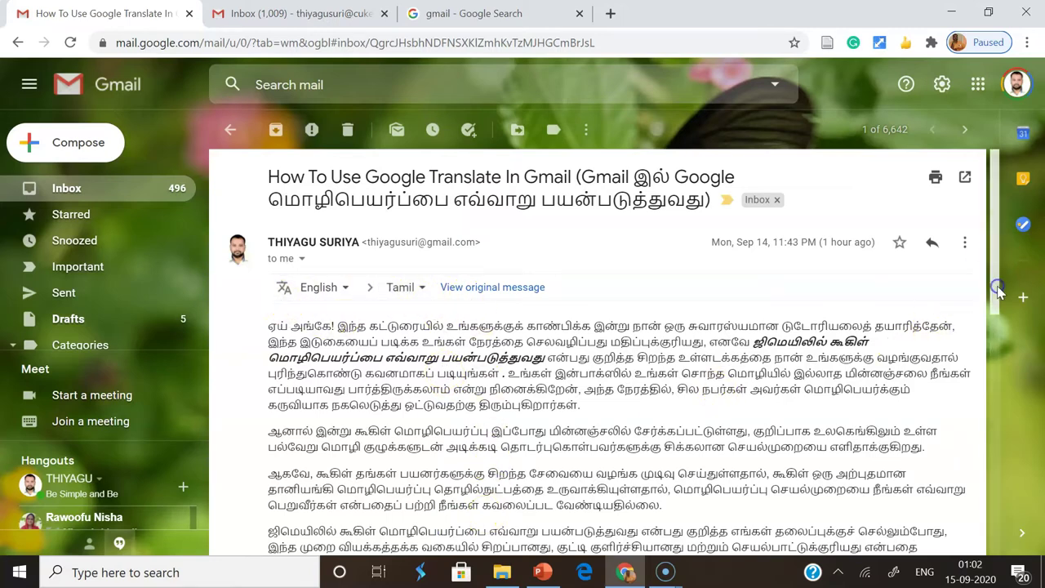
Switch the target language from Tamil to Hindi, then reopen the language list
{"action": "mouse_move", "coordinate": [1001, 260]}
{"action": "left_mouse_down"}
{"action": "mouse_move", "coordinate": [980, 349]}
{"action": "mouse_move", "coordinate": [992, 265]}
{"action": "left_mouse_up"}
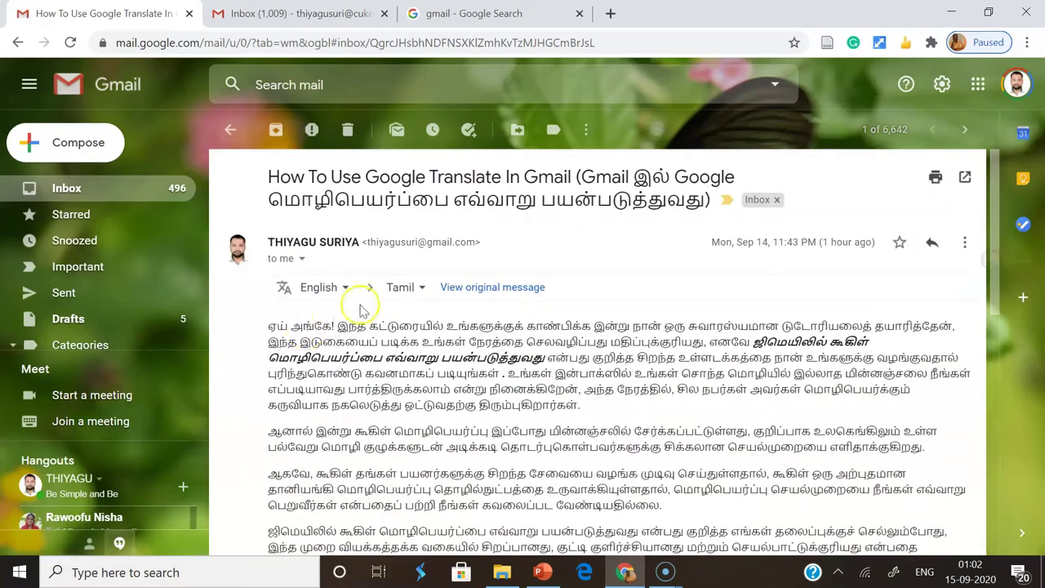
{"action": "left_click", "coordinate": [420, 287]}
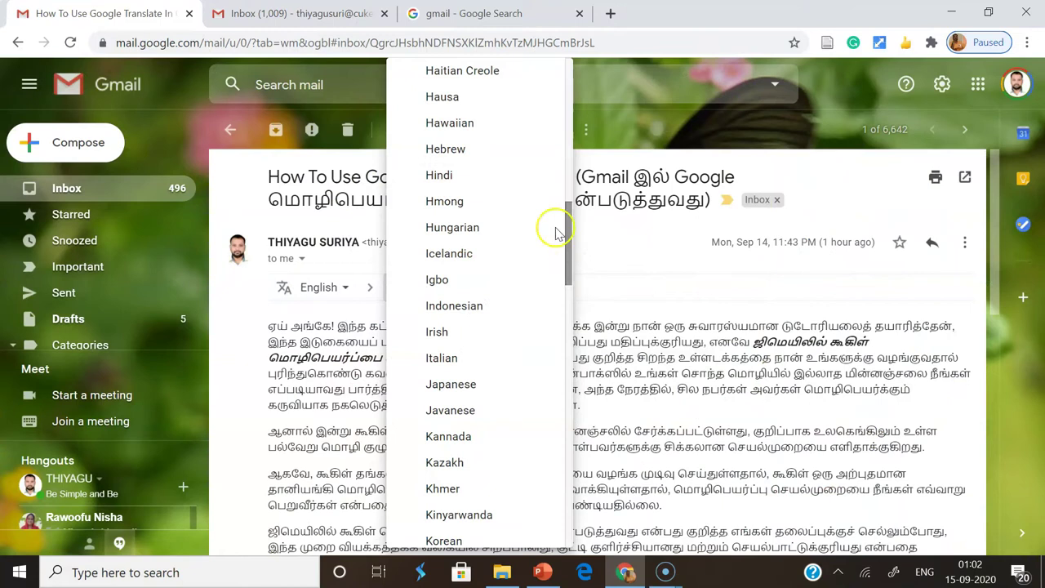
{"action": "left_click", "coordinate": [472, 173]}
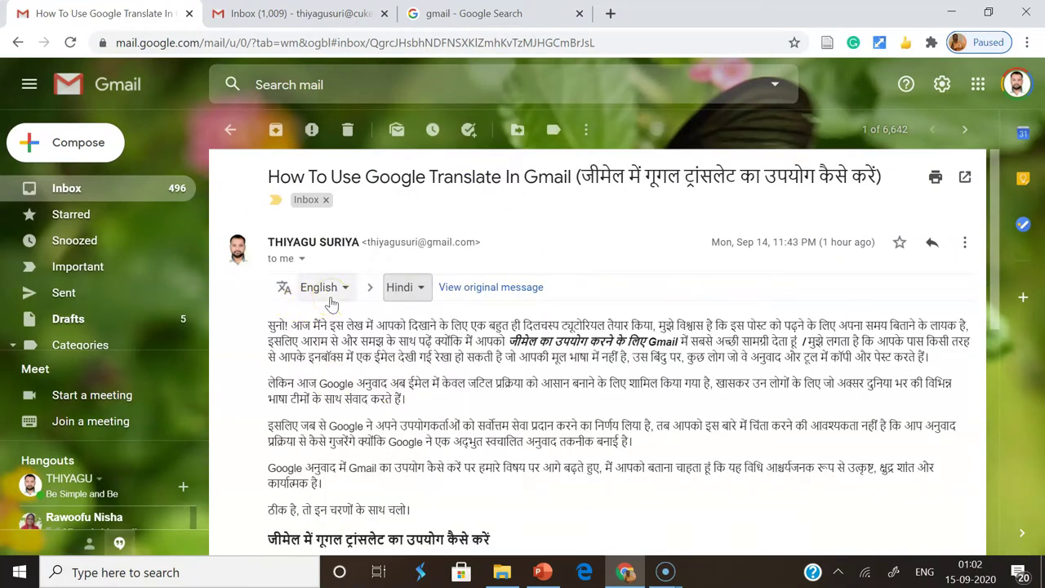
{"action": "left_click", "coordinate": [420, 287]}
Switch the target language from Hindi to Malayalam, then reopen the language list
{"action": "scroll", "coordinate": [420, 287], "scroll_direction": "down", "scroll_amount": 7}
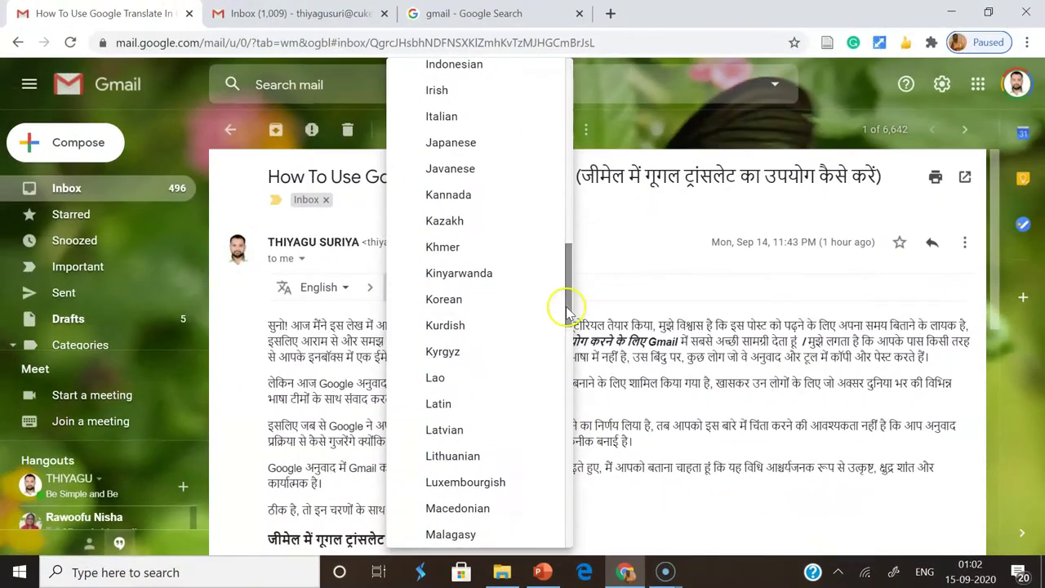
{"action": "left_click_drag", "start_coordinate": [560, 311], "coordinate": [567, 343]}
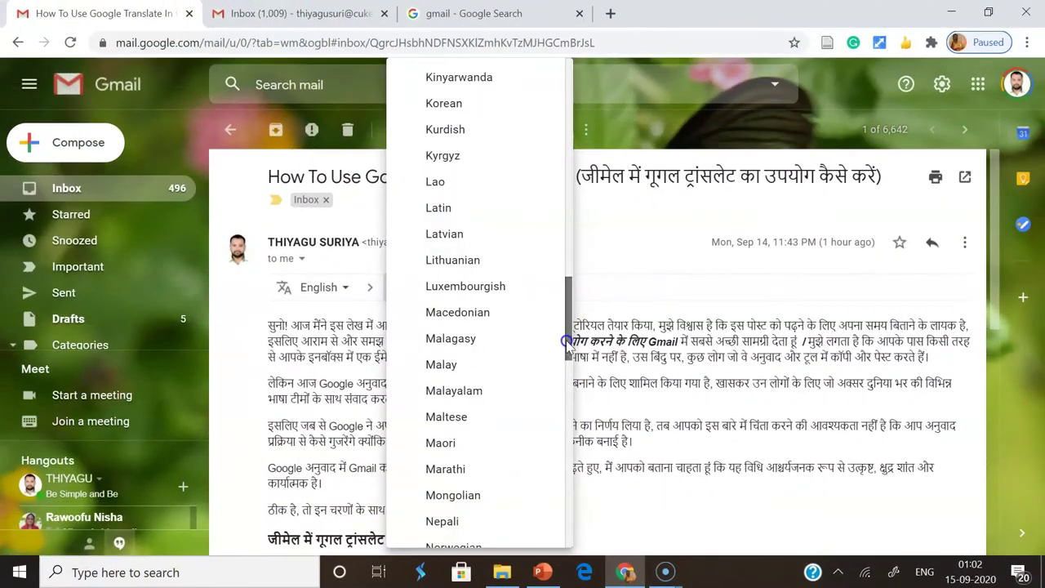
{"action": "left_click", "coordinate": [467, 391]}
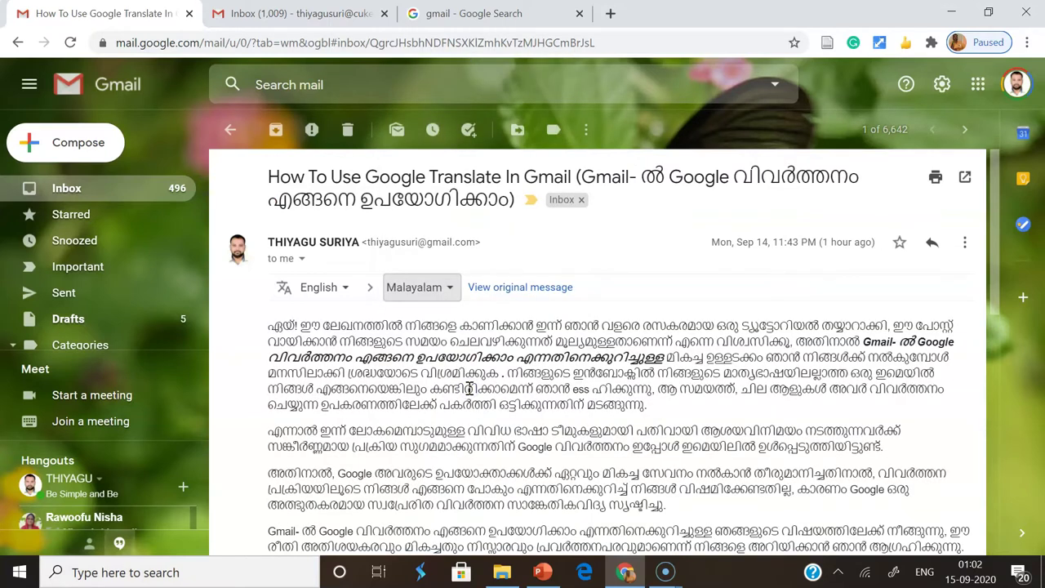
{"action": "left_click", "coordinate": [449, 290]}
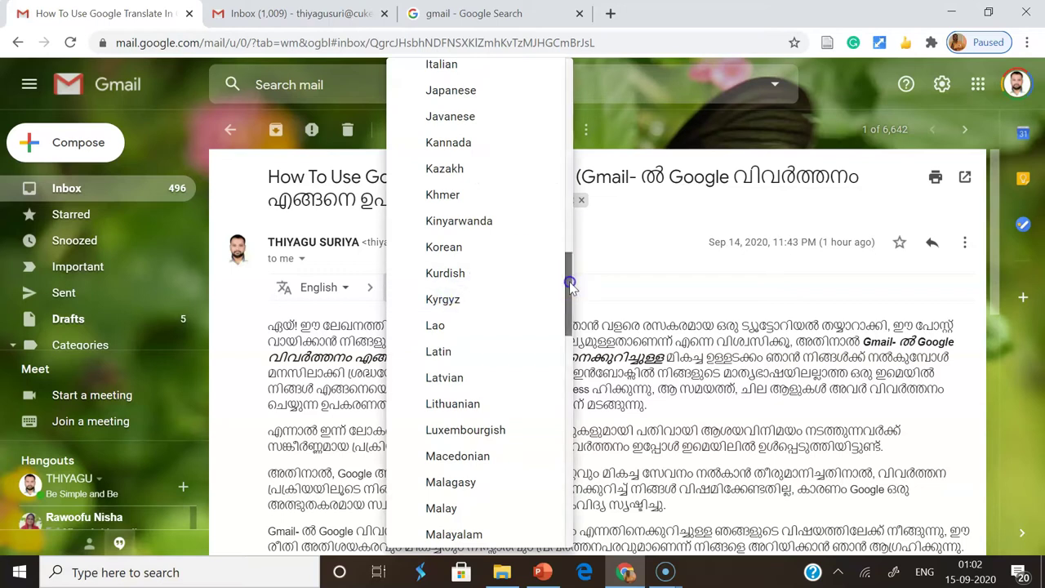
Scroll the target-language list down to its final entries, Swedish through Zulu
{"action": "mouse_move", "coordinate": [569, 283]}
{"action": "left_mouse_down"}
{"action": "mouse_move", "coordinate": [569, 214]}
{"action": "mouse_move", "coordinate": [561, 494]}
{"action": "left_mouse_up"}
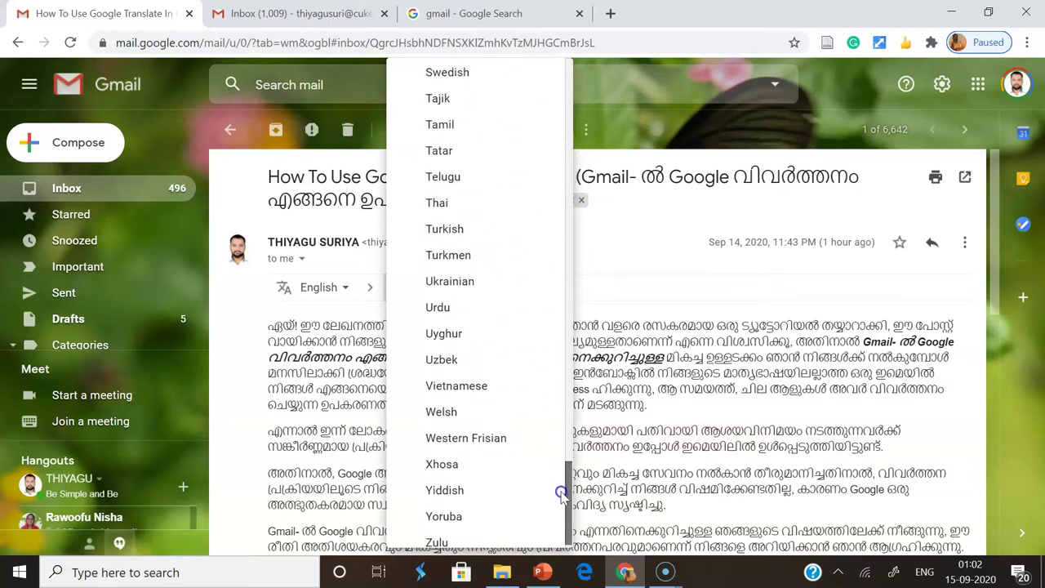